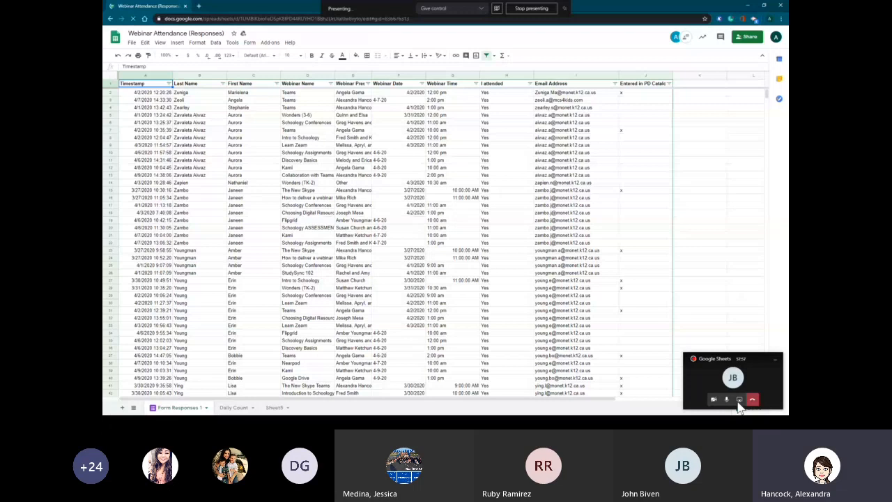
- Look through the Form Responses 1, Daily Count and Sheet5 sheets of the attendance spreadsheet, ending on Daily Count
{"action": "left_click", "coordinate": [738, 400]}
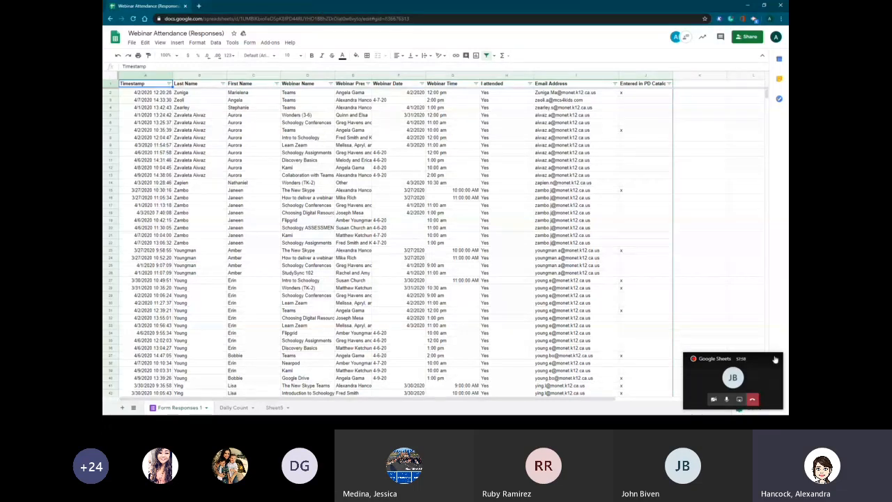
{"action": "scroll", "coordinate": [232, 203], "scroll_direction": "down", "scroll_amount": 3}
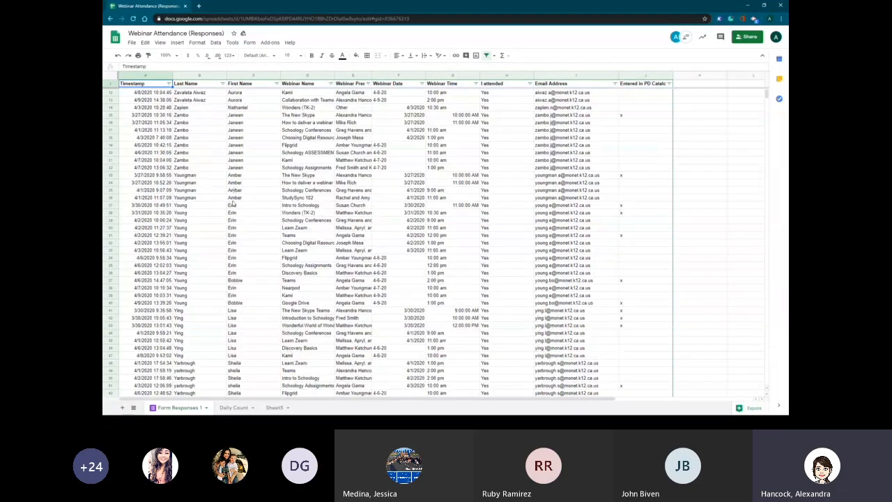
{"action": "left_click", "coordinate": [233, 407]}
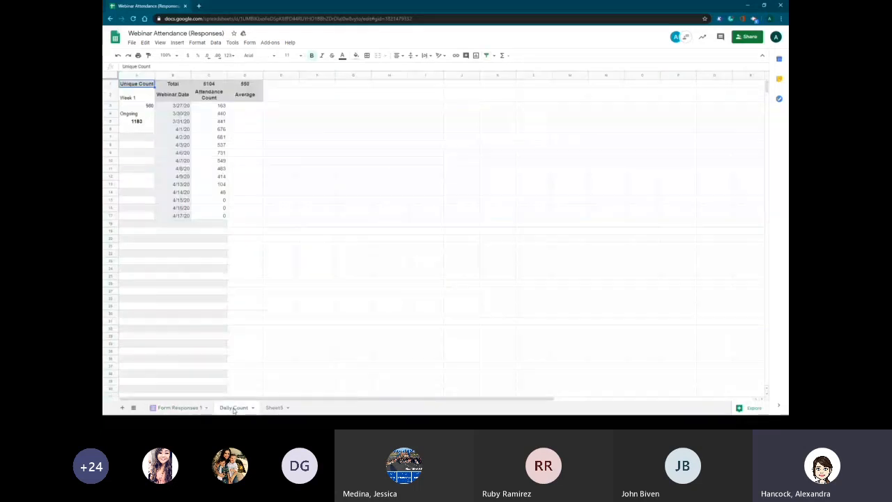
{"action": "left_click", "coordinate": [275, 408]}
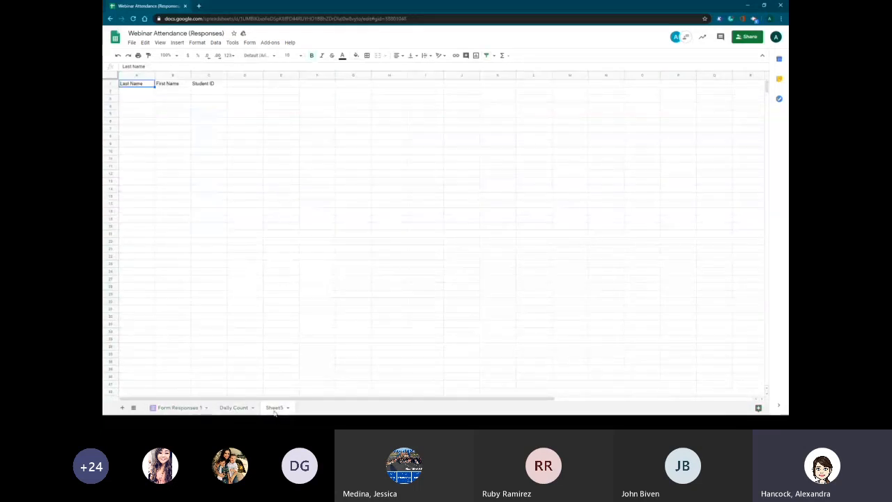
{"action": "left_click", "coordinate": [234, 408]}
{"action": "left_click", "coordinate": [258, 290]}
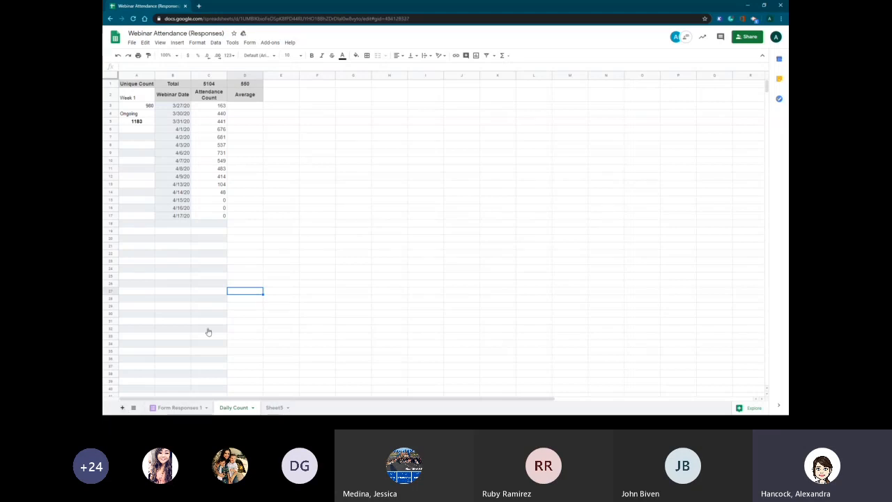
- Add a blank sheet after Daily Count, open the version history briefly and return to the spreadsheet
{"action": "left_click", "coordinate": [122, 408]}
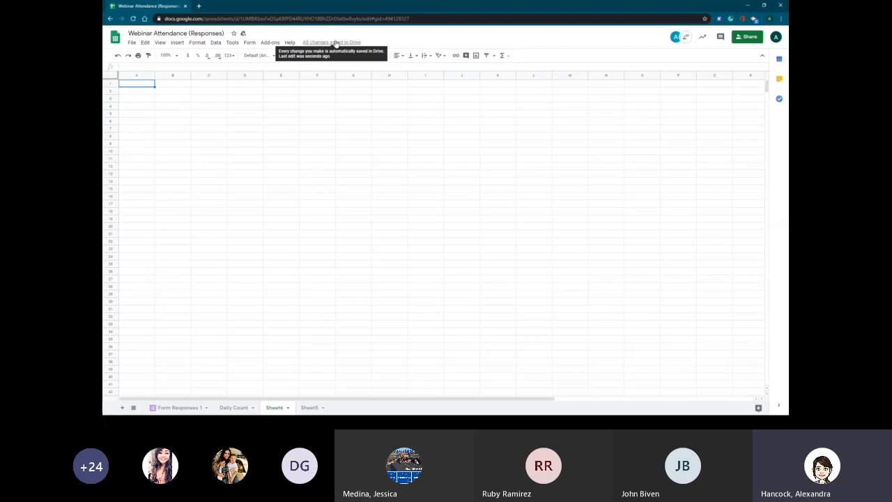
{"action": "left_click", "coordinate": [335, 43]}
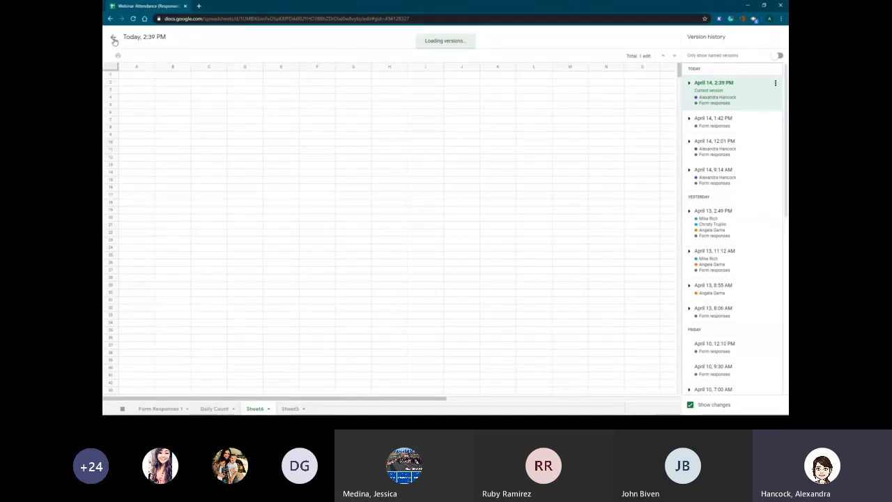
{"action": "left_click", "coordinate": [114, 40]}
- Open the spreadsheet's version history and preview the April 13, 2:49 PM version
{"action": "left_click", "coordinate": [130, 43]}
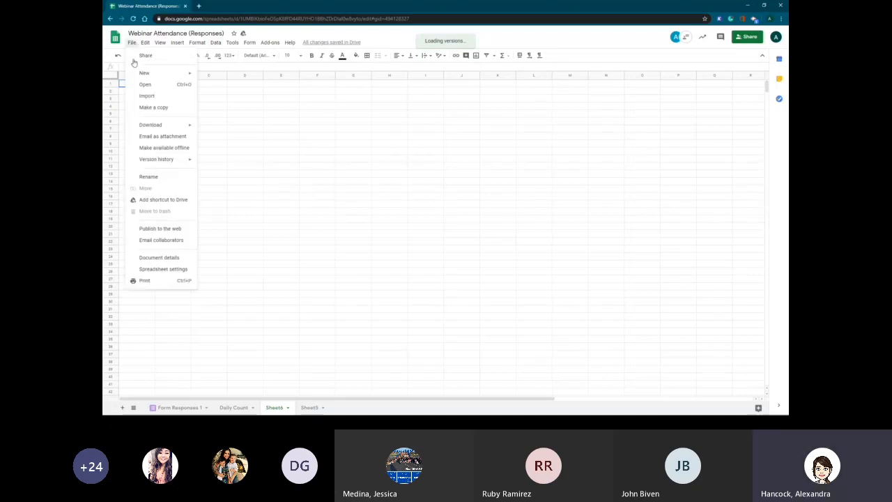
{"action": "mouse_move", "coordinate": [147, 165]}
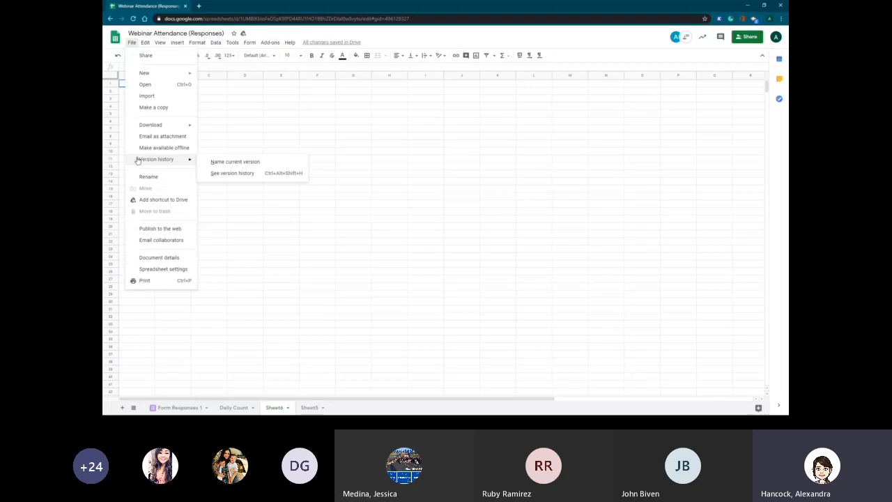
{"action": "left_click", "coordinate": [218, 175]}
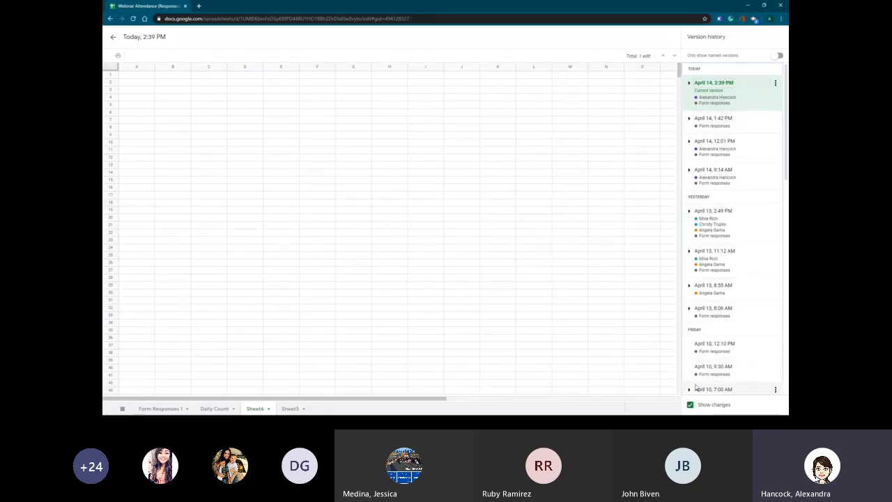
{"action": "left_click", "coordinate": [702, 218]}
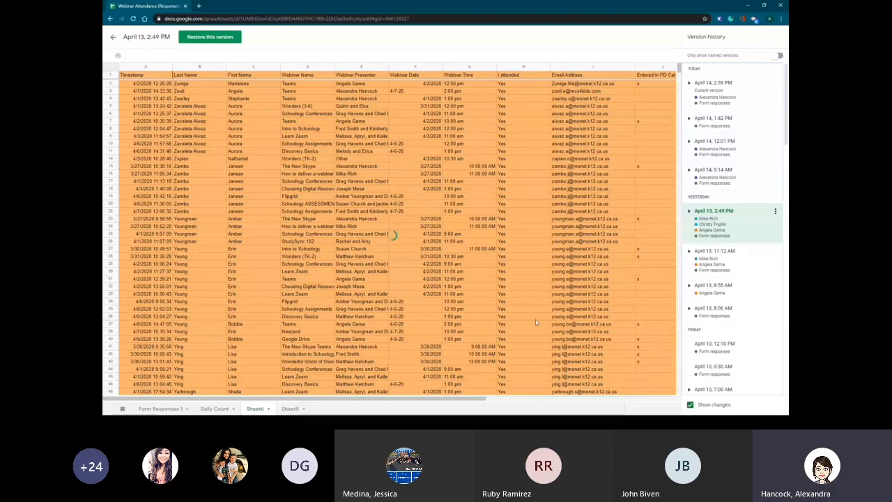
- Compare the sheets of the April 13, 2:49 PM version with the April 14, 1:42 PM version, and leave the version history
{"action": "left_click", "coordinate": [257, 410]}
{"action": "left_click", "coordinate": [163, 410]}
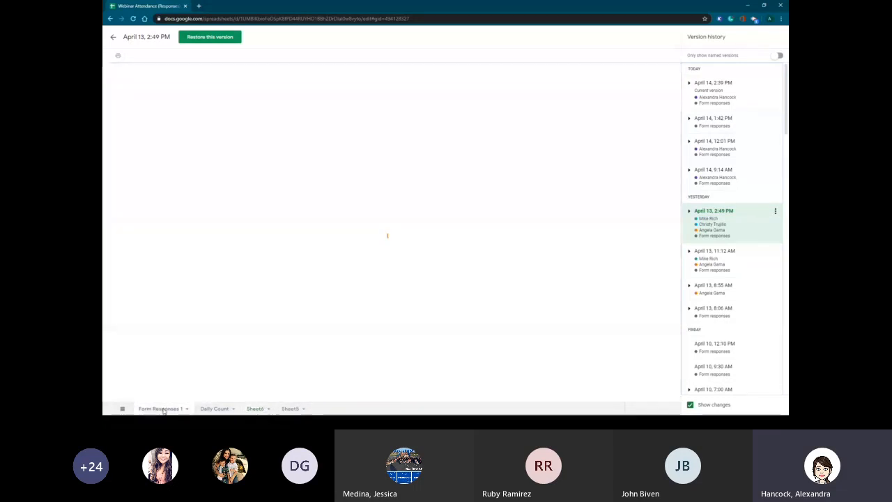
{"action": "left_click", "coordinate": [213, 409]}
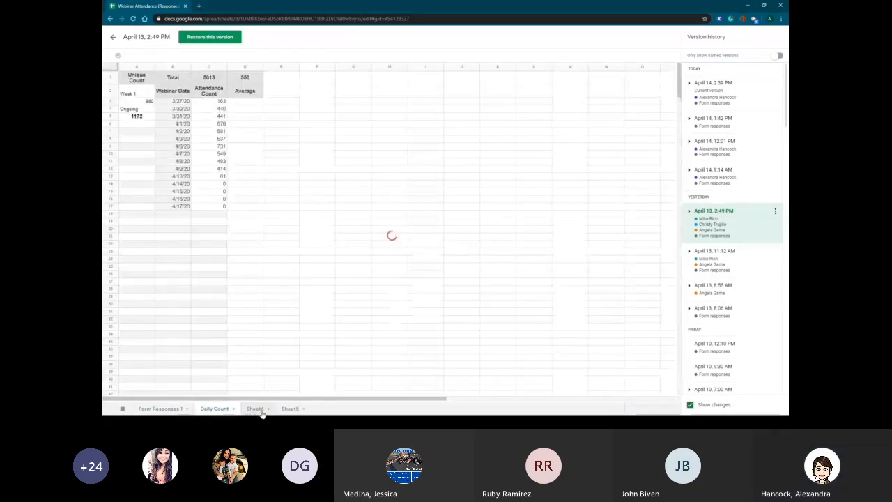
{"action": "left_click", "coordinate": [292, 410]}
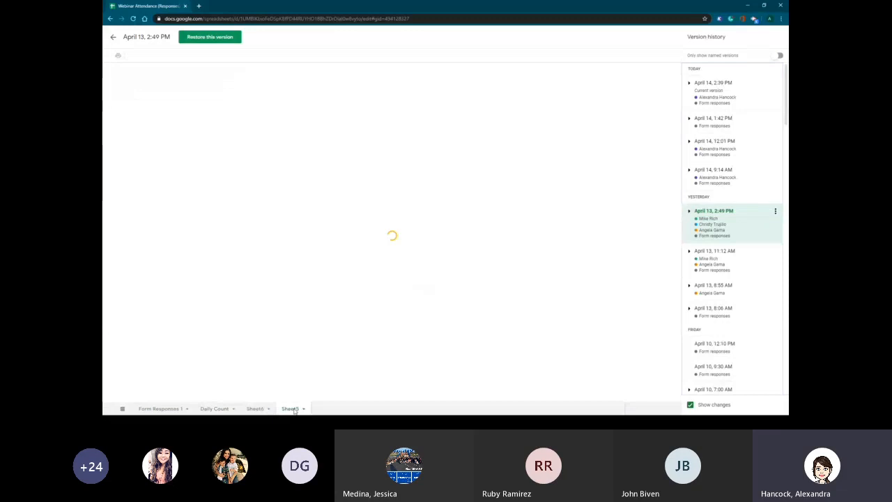
{"action": "scroll", "coordinate": [193, 258], "scroll_direction": "down", "scroll_amount": 3}
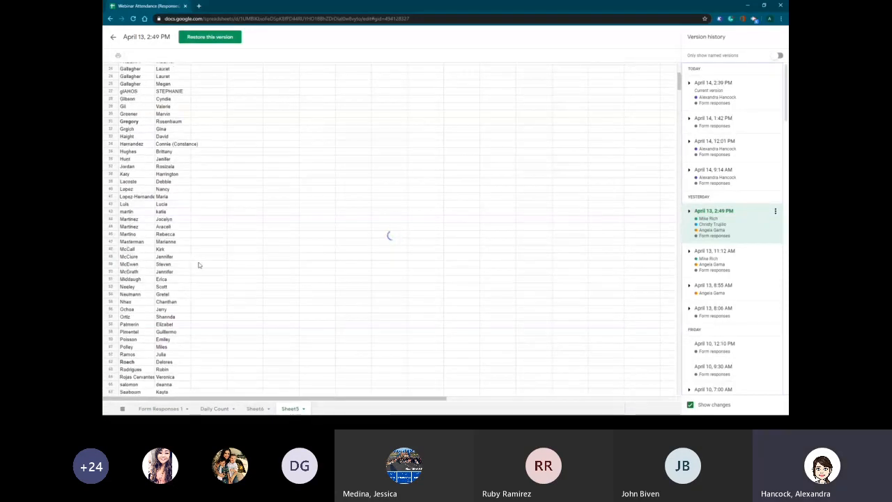
{"action": "scroll", "coordinate": [199, 261], "scroll_direction": "up", "scroll_amount": 2}
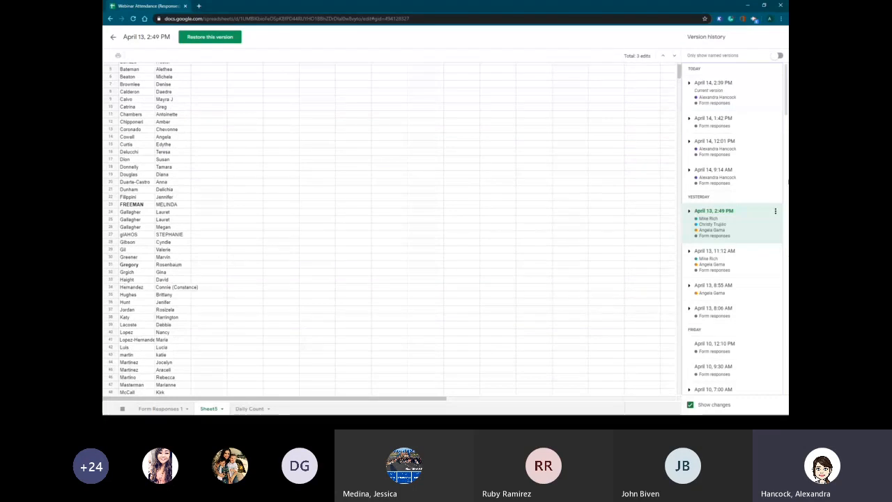
{"action": "left_click", "coordinate": [740, 126]}
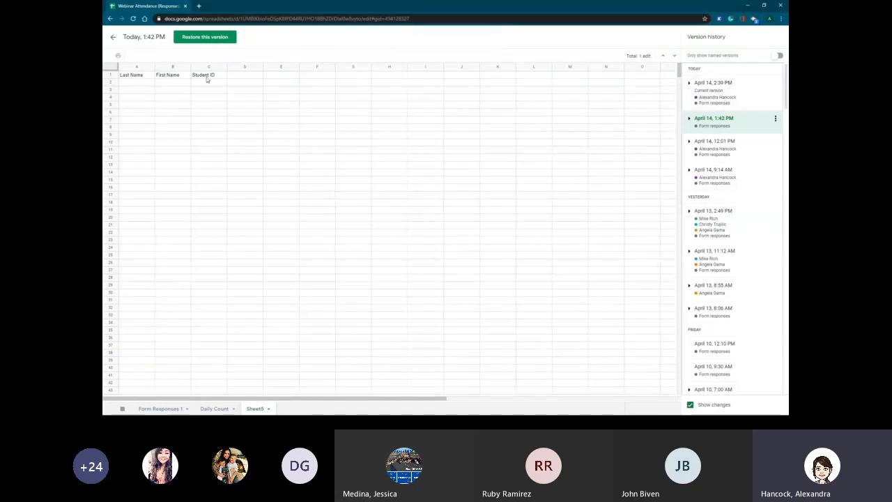
{"action": "left_click", "coordinate": [113, 36]}
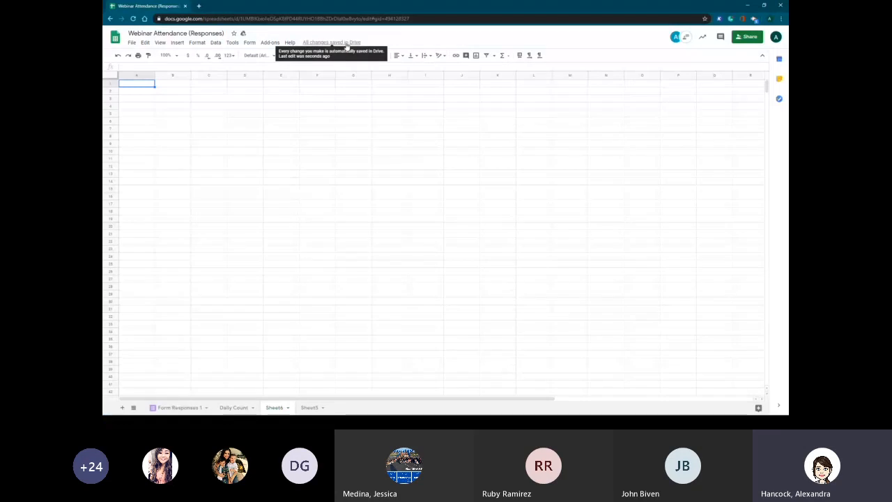
- Preview the April 10, 9:30 AM version in the version history and return to the current Form Responses 1 sheet
{"action": "left_click", "coordinate": [131, 42]}
{"action": "mouse_move", "coordinate": [189, 159]}
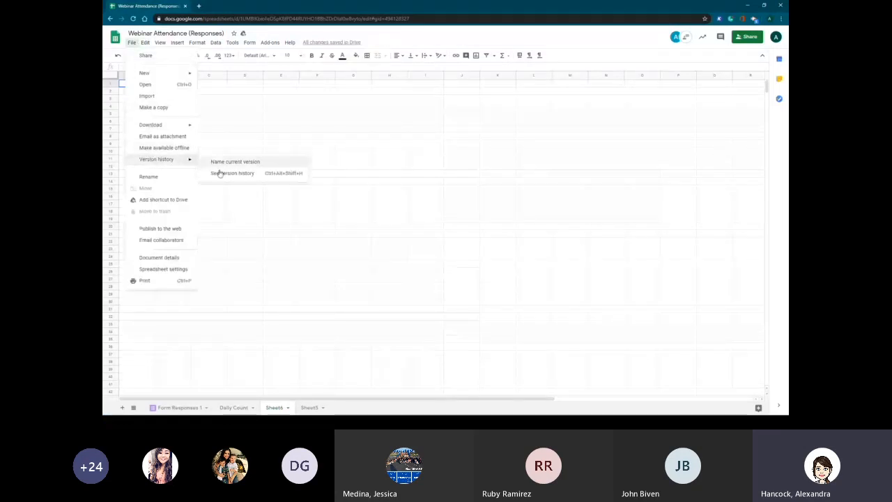
{"action": "left_click", "coordinate": [225, 174]}
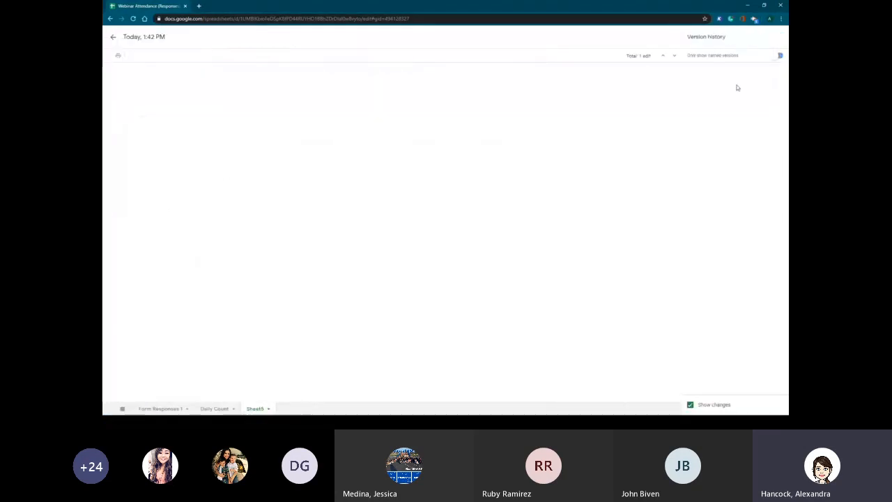
{"action": "left_click", "coordinate": [731, 370]}
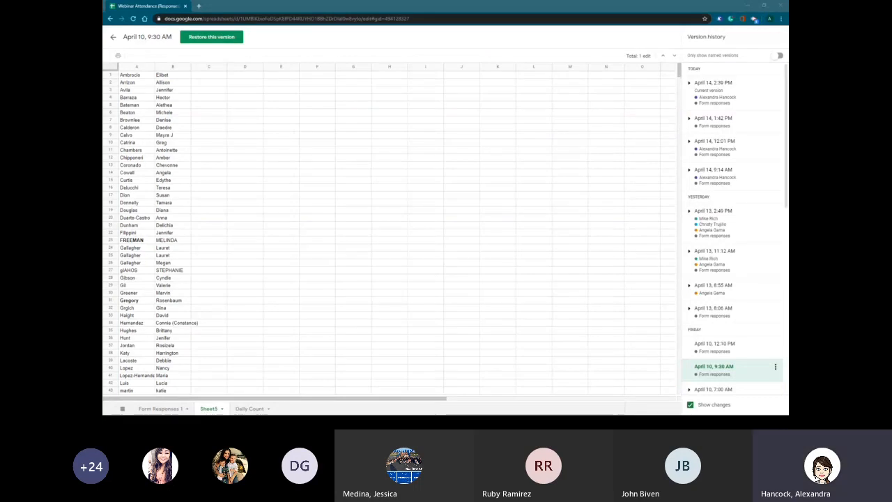
{"action": "left_click", "coordinate": [113, 37]}
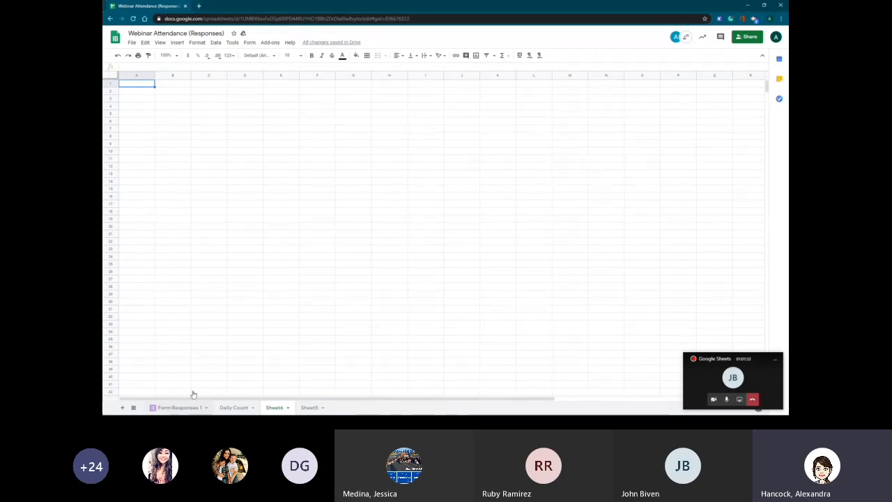
{"action": "left_click", "coordinate": [171, 407]}
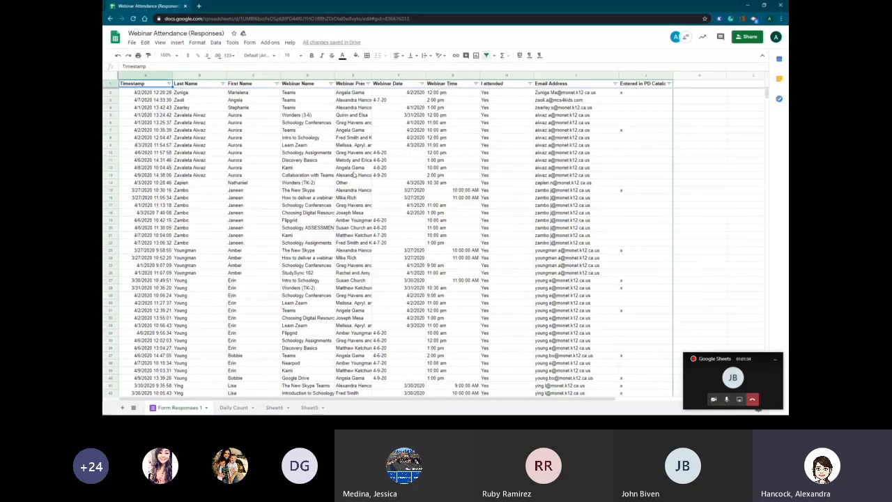
- Auto-fit the Webinar Presenter column to its contents and undo the resize
{"action": "left_click", "coordinate": [353, 75]}
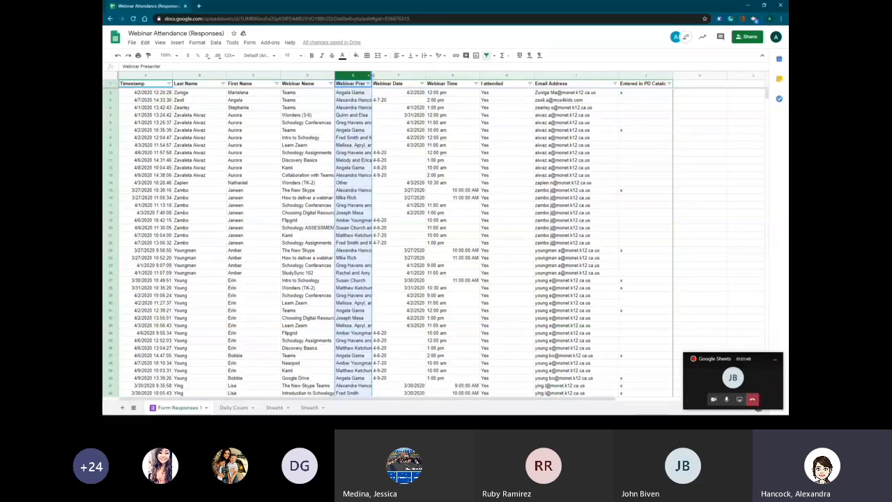
{"action": "double_click", "coordinate": [372, 75]}
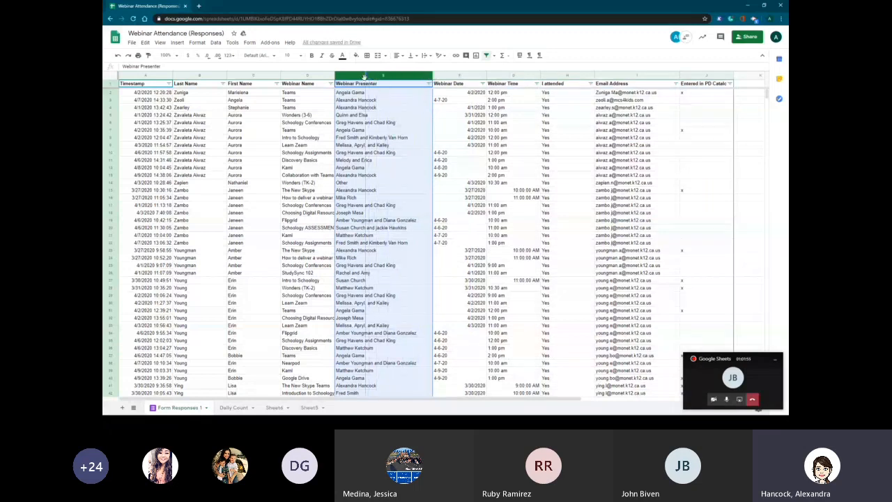
{"action": "key", "text": "ctrl+z"}
- Select the Webinar Presenter cell in row 17 and highlight its full text to read the cut-off entry
{"action": "left_click", "coordinate": [352, 190]}
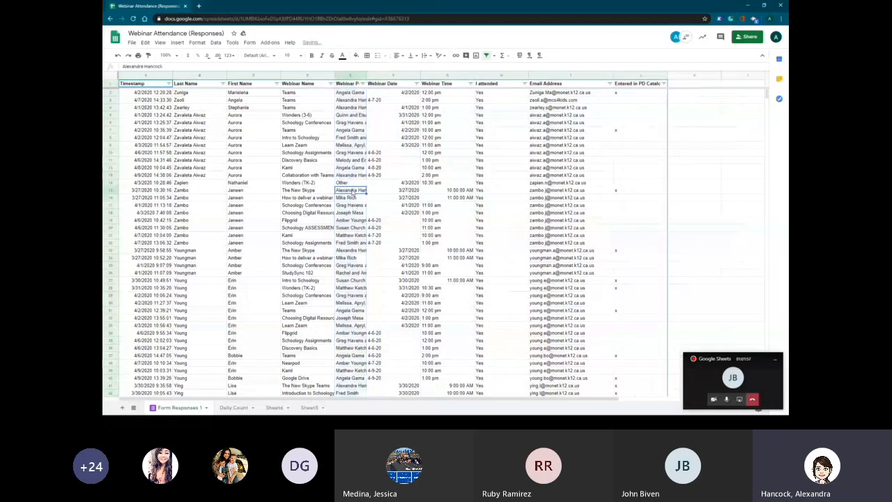
{"action": "key", "text": "Down"}
{"action": "key", "text": "Down"}
{"action": "left_click_drag", "start_coordinate": [200, 66], "coordinate": [113, 59]}
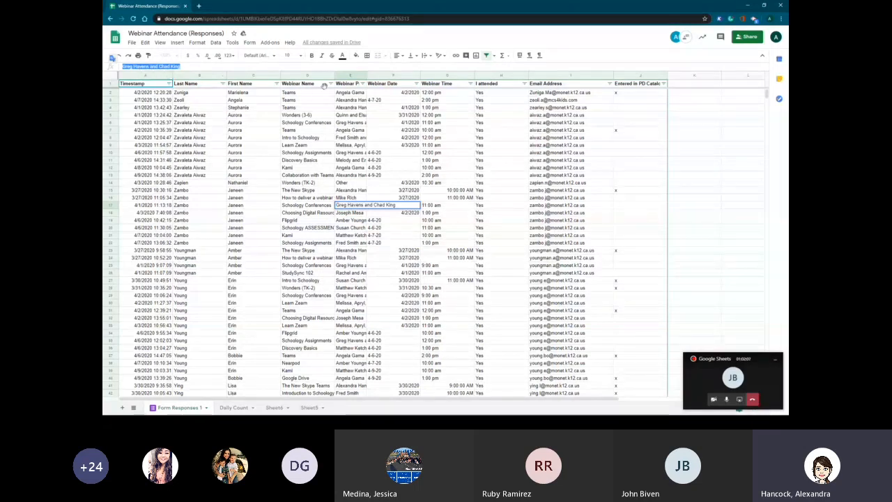
- Widen the Webinar Presenter column by hand, and narrow it again until the longer presenter names are cut off
{"action": "left_click_drag", "start_coordinate": [367, 75], "coordinate": [393, 75]}
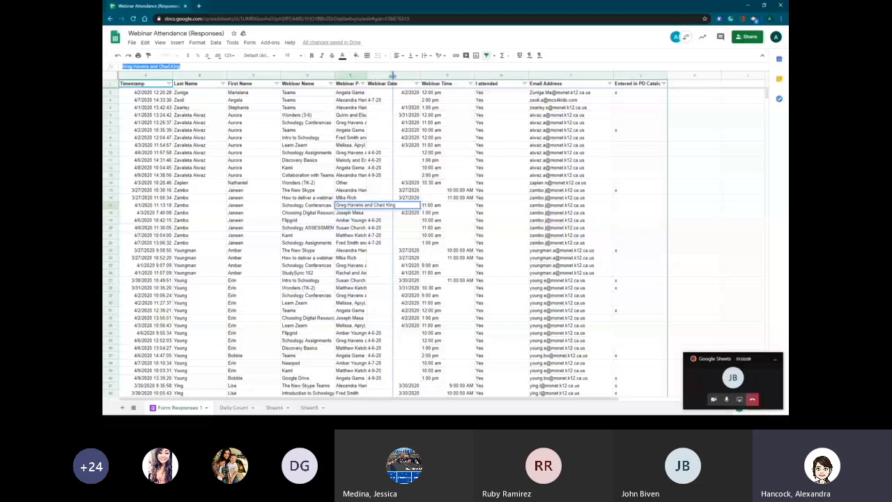
{"action": "left_click_drag", "start_coordinate": [393, 76], "coordinate": [393, 74]}
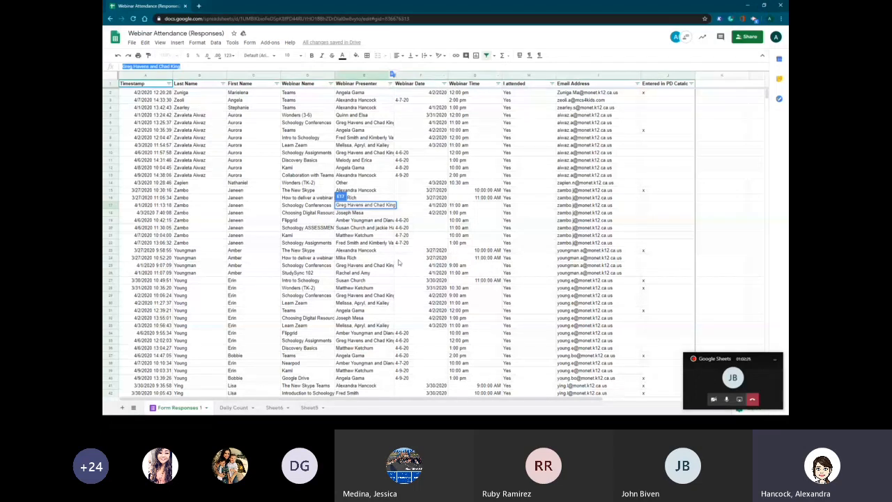
{"action": "left_click", "coordinate": [390, 75]}
{"action": "left_click_drag", "start_coordinate": [395, 77], "coordinate": [379, 75]}
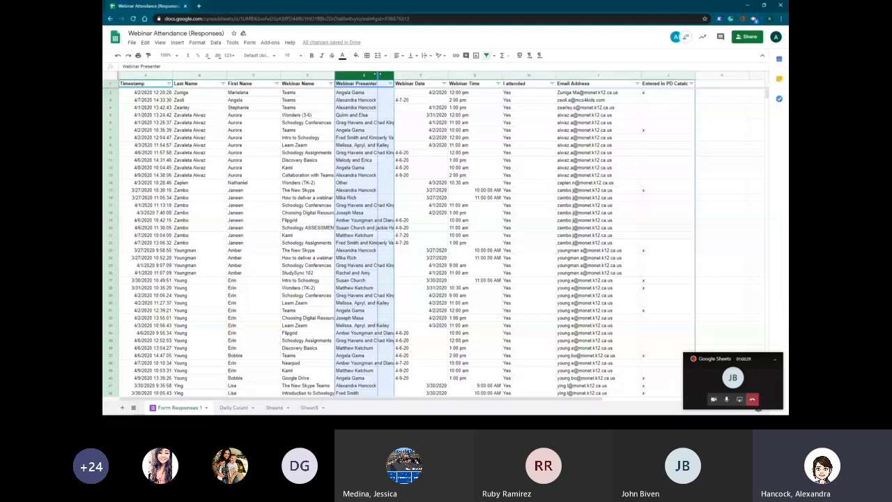
{"action": "left_click_drag", "start_coordinate": [379, 75], "coordinate": [376, 75]}
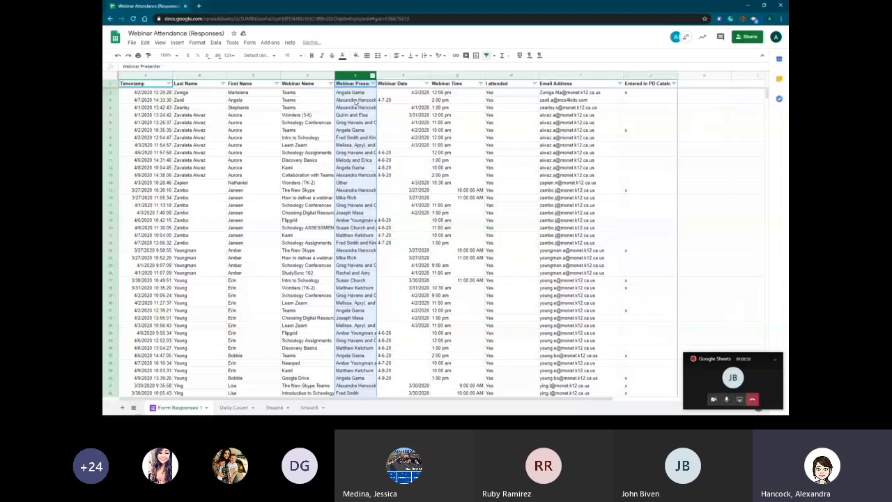
{"action": "left_click", "coordinate": [457, 235]}
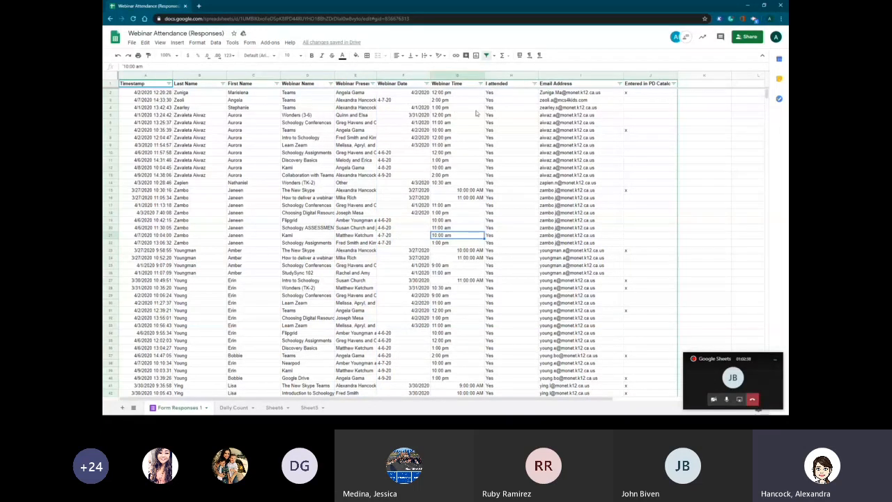
- Apply text wrapping to the entire Webinar Presenter column
{"action": "left_click", "coordinate": [341, 74]}
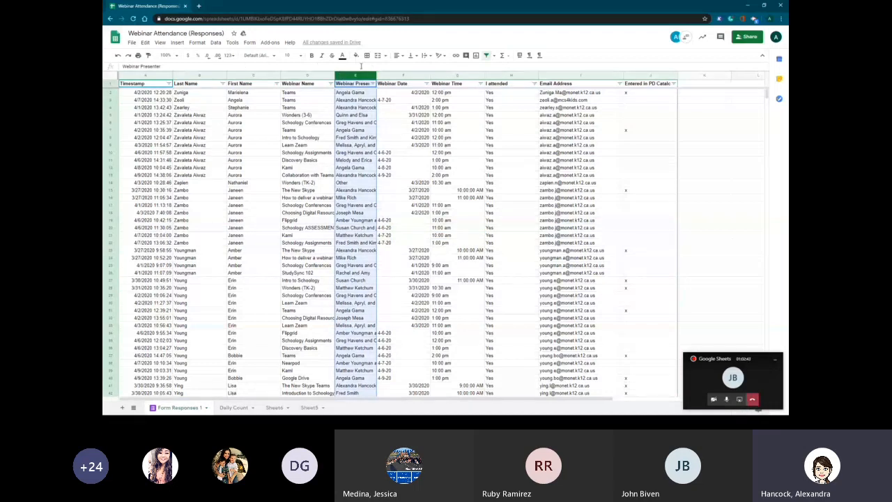
{"action": "left_click", "coordinate": [426, 57]}
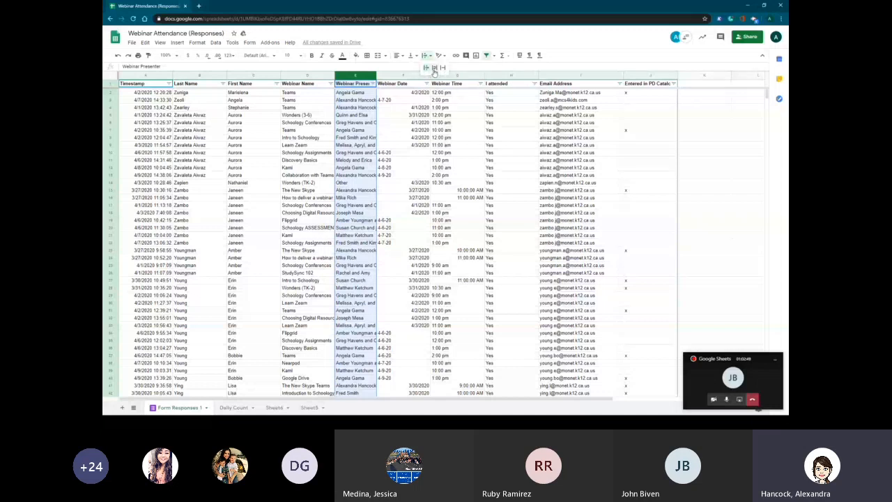
{"action": "left_click", "coordinate": [433, 68]}
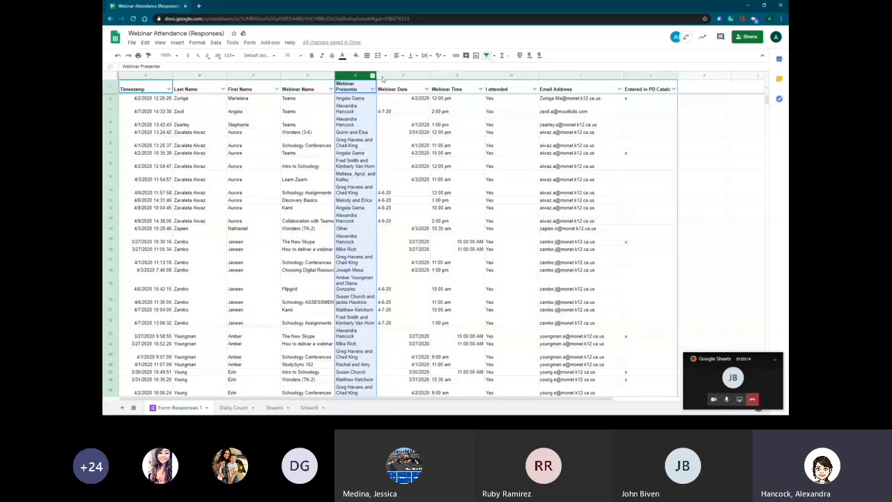
{"action": "left_click", "coordinate": [133, 43]}
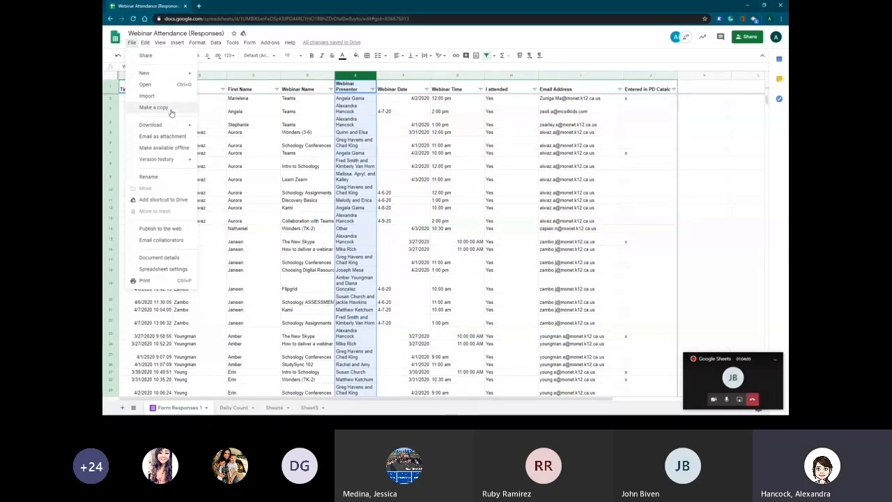
{"action": "left_click", "coordinate": [236, 311]}
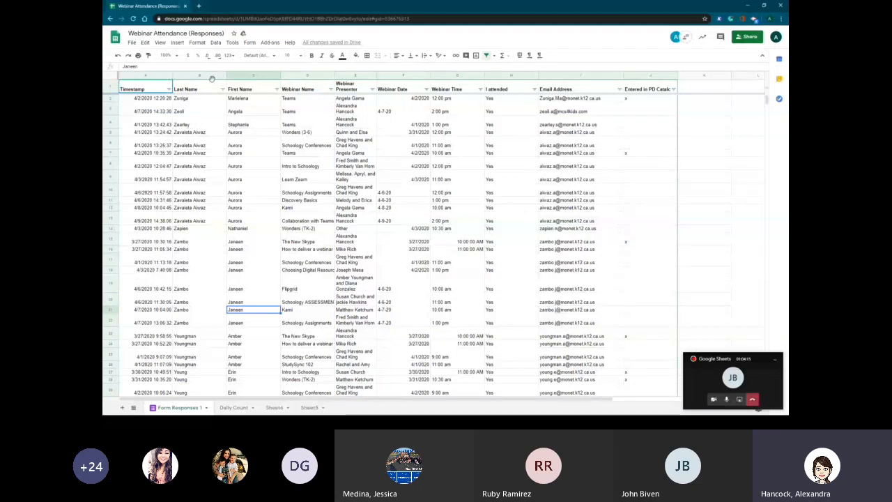
- Copy the Last Name, First Name and Webinar Name columns of the form responses sheet
{"action": "left_click_drag", "start_coordinate": [196, 77], "coordinate": [298, 75]}
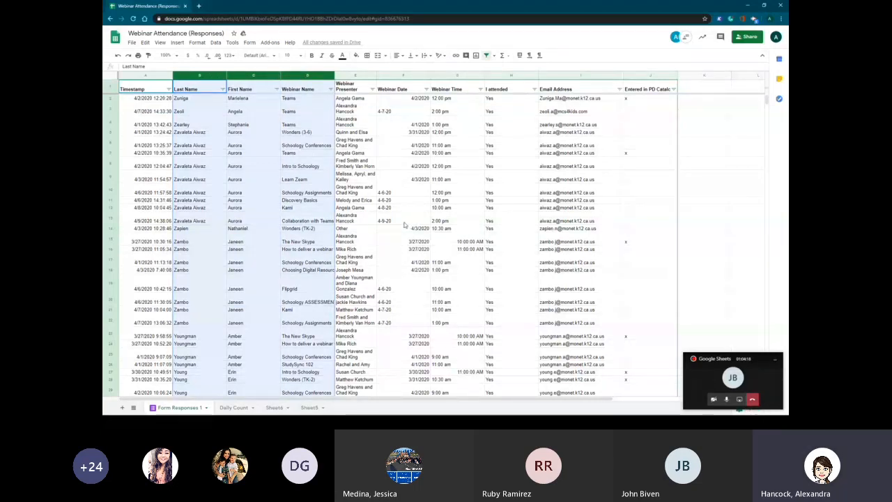
{"action": "right_click", "coordinate": [217, 114]}
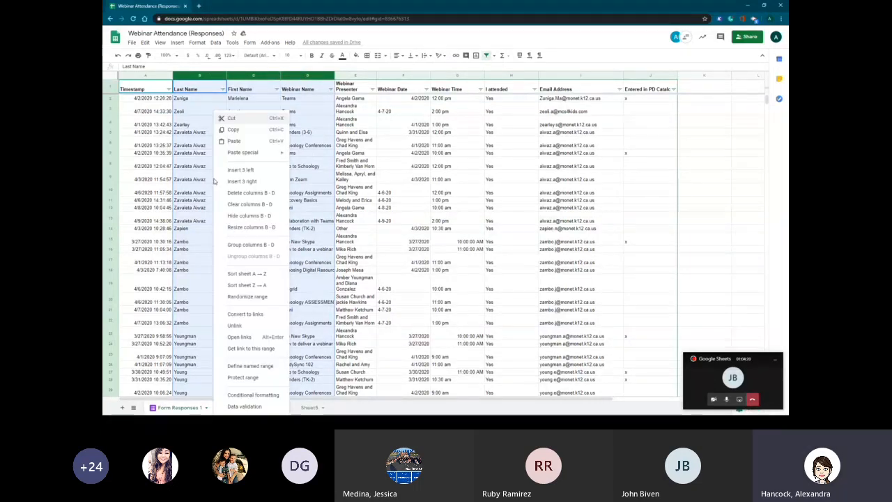
{"action": "left_click", "coordinate": [250, 130]}
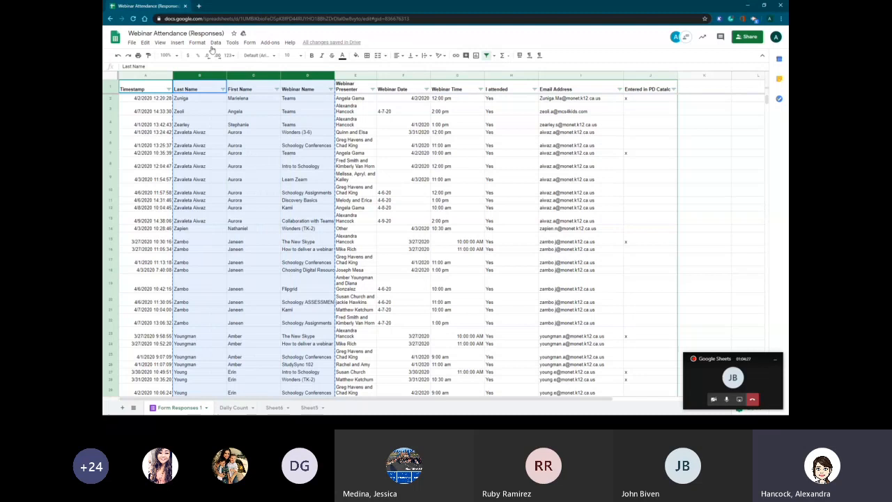
- Create a blank spreadsheet in a new browser tab and paste the copied columns starting at cell A1
{"action": "left_click", "coordinate": [199, 6]}
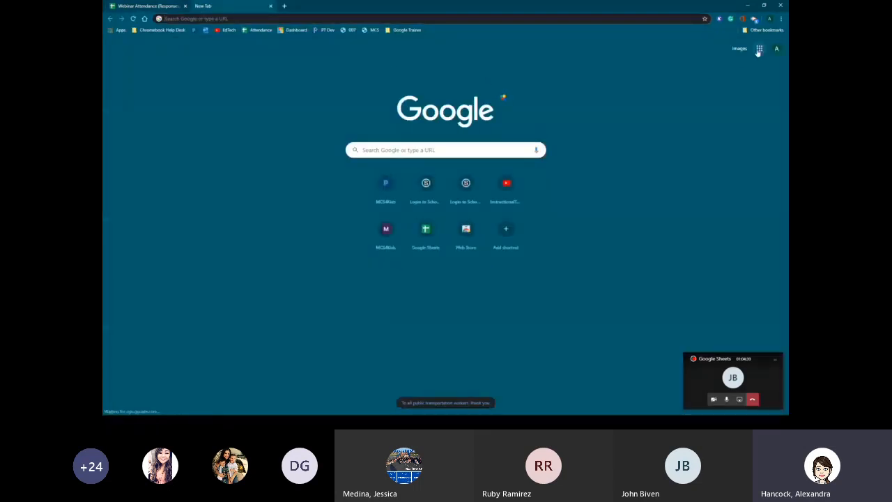
{"action": "left_click", "coordinate": [758, 53]}
{"action": "left_click", "coordinate": [727, 117]}
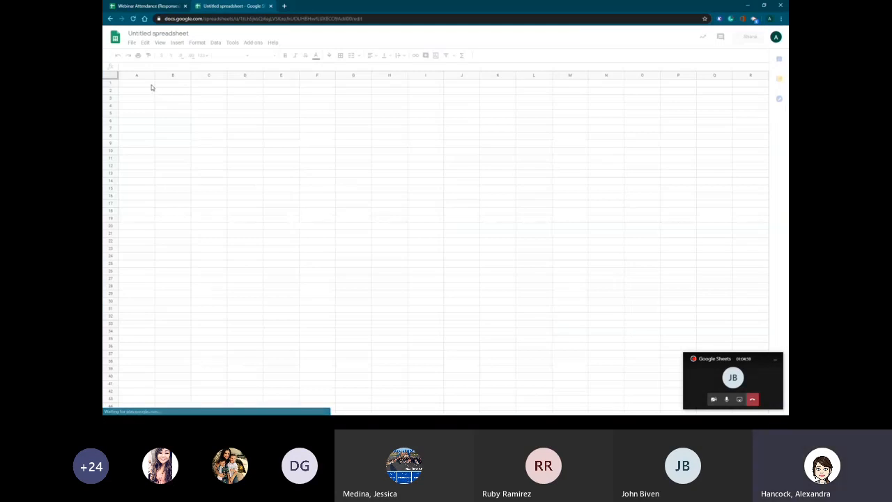
{"action": "right_click", "coordinate": [152, 88]}
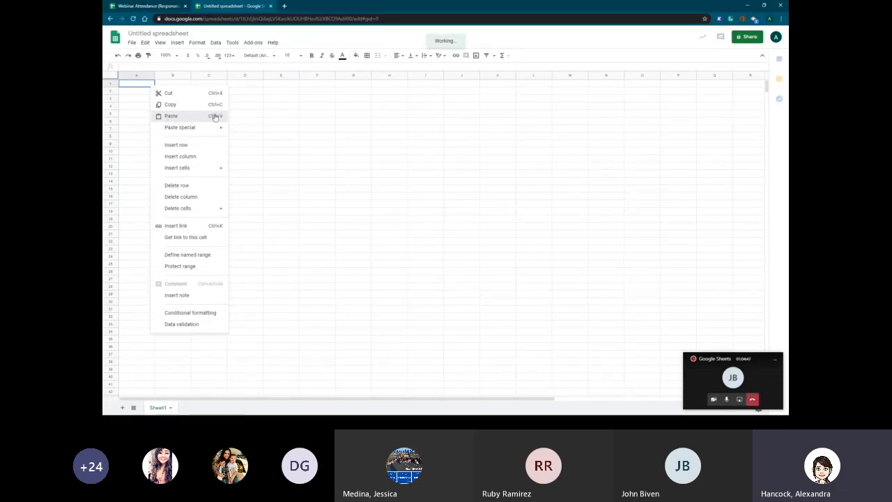
{"action": "left_click", "coordinate": [187, 116]}
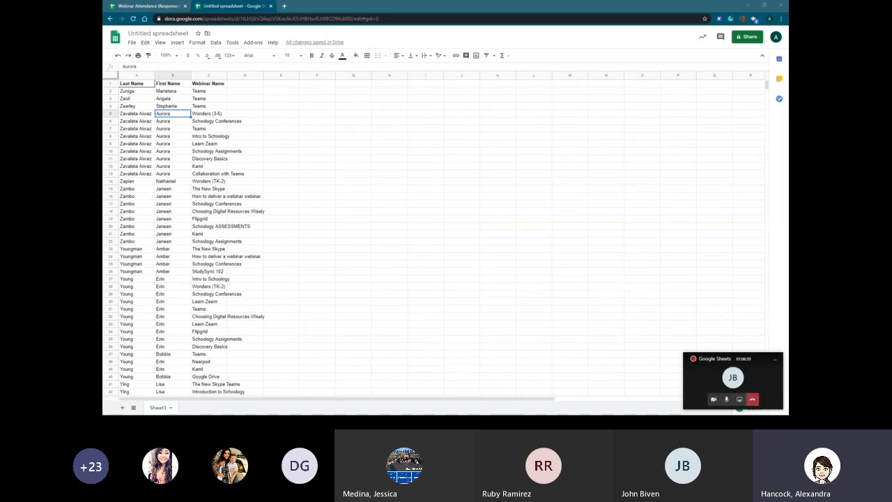
- Return to the Webinar Attendance (Responses) spreadsheet and look further down its response rows
{"action": "left_click", "coordinate": [150, 6]}
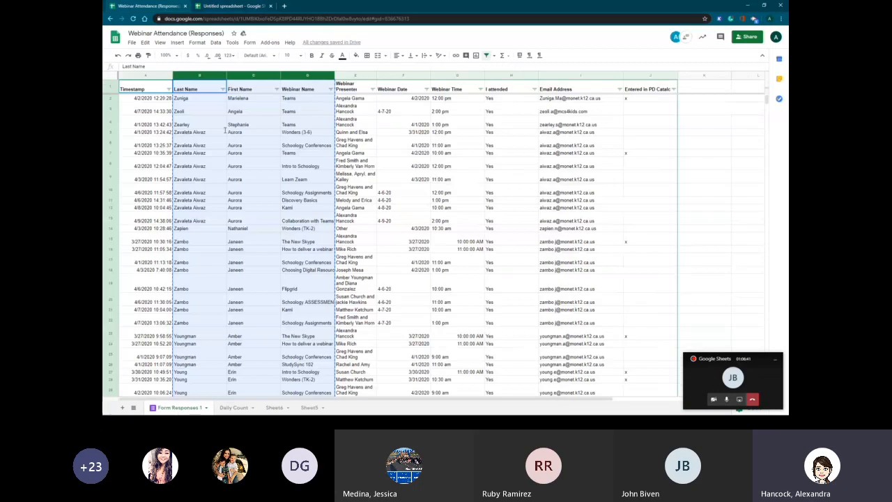
{"action": "scroll", "coordinate": [215, 279], "scroll_direction": "down", "scroll_amount": 5}
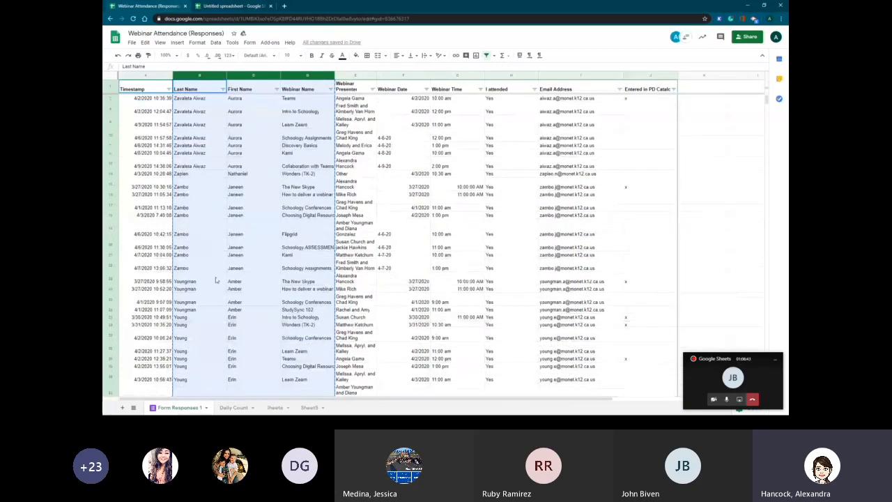
{"action": "scroll", "coordinate": [215, 274], "scroll_direction": "down", "scroll_amount": 1}
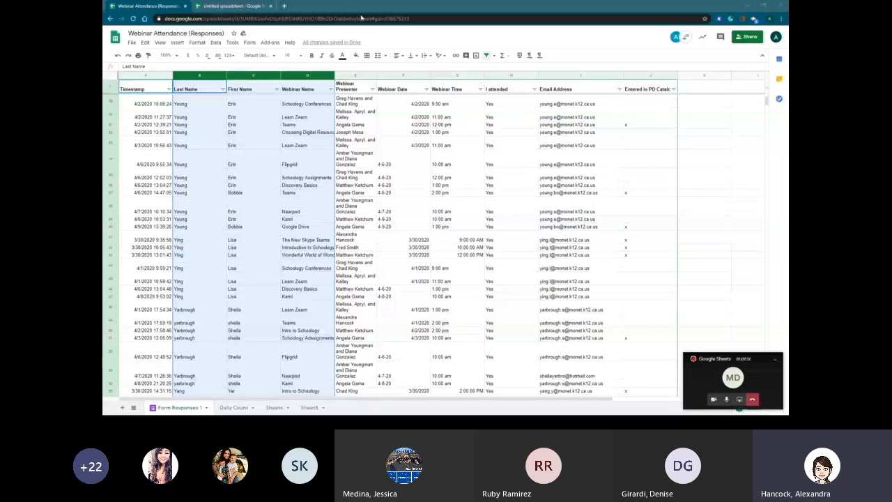
- Open Google Docs in a new browser tab and create a blank document
{"action": "left_click", "coordinate": [285, 6]}
{"action": "left_click", "coordinate": [760, 49]}
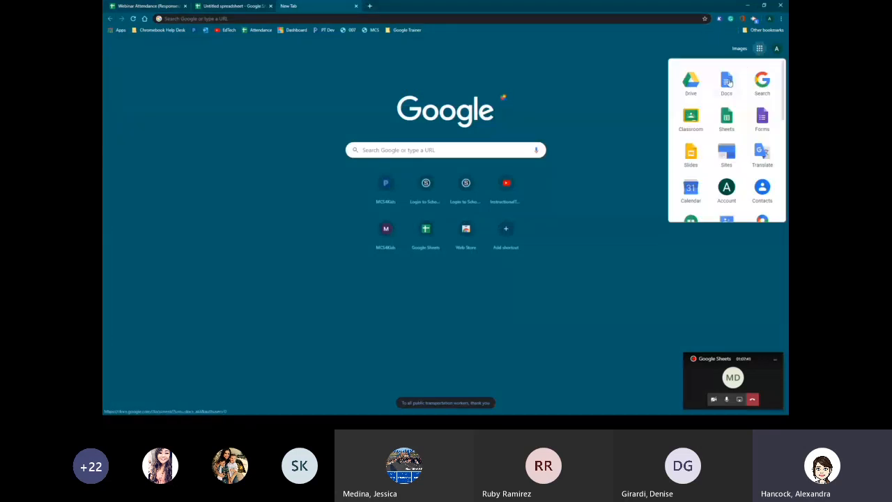
{"action": "left_click", "coordinate": [718, 103]}
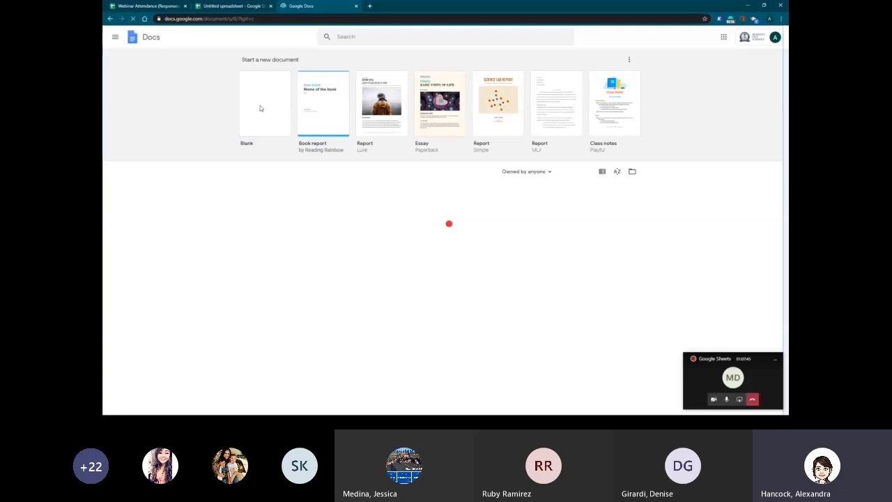
{"action": "left_click", "coordinate": [261, 110]}
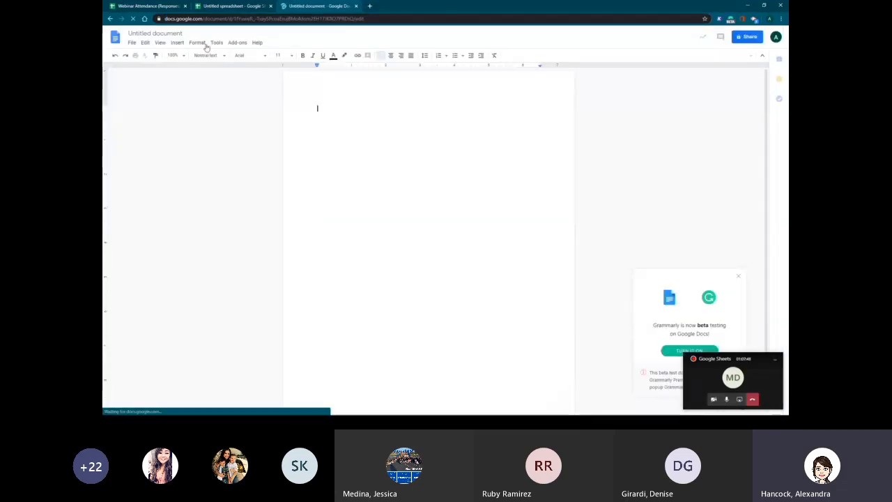
- Insert a table of 4 columns by 13 rows into the blank document
{"action": "left_click", "coordinate": [177, 43]}
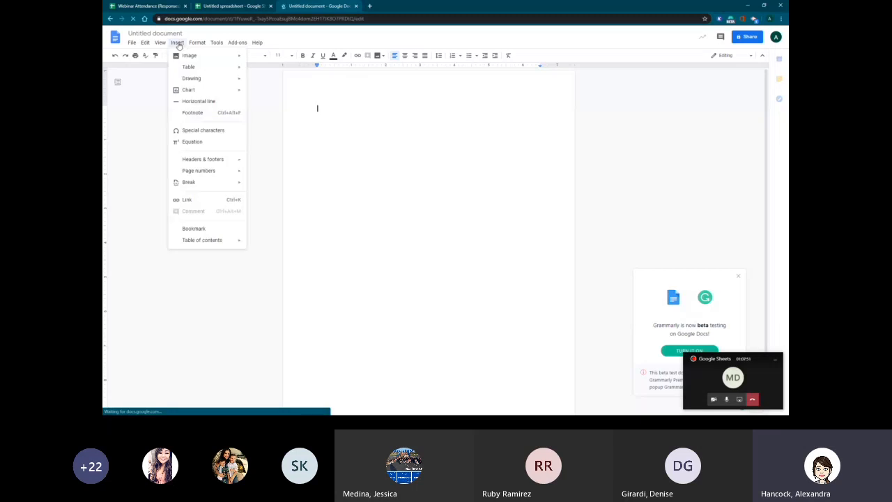
{"action": "mouse_move", "coordinate": [190, 67]}
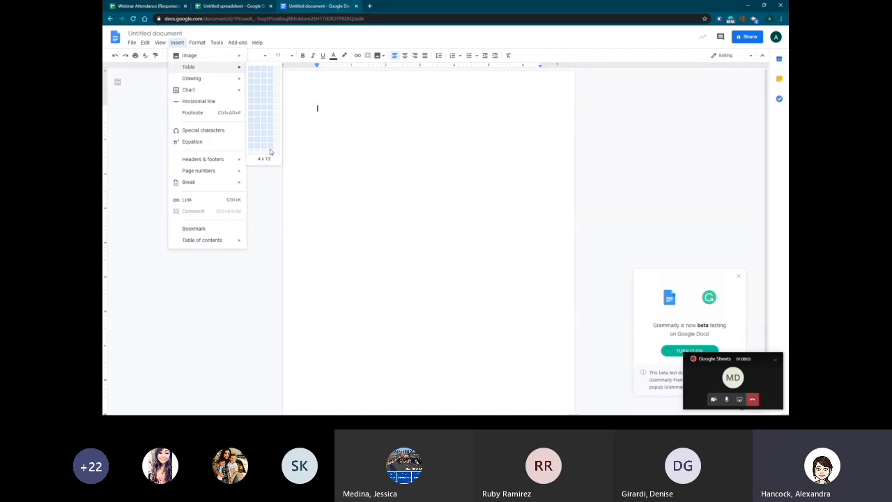
{"action": "left_click", "coordinate": [270, 152]}
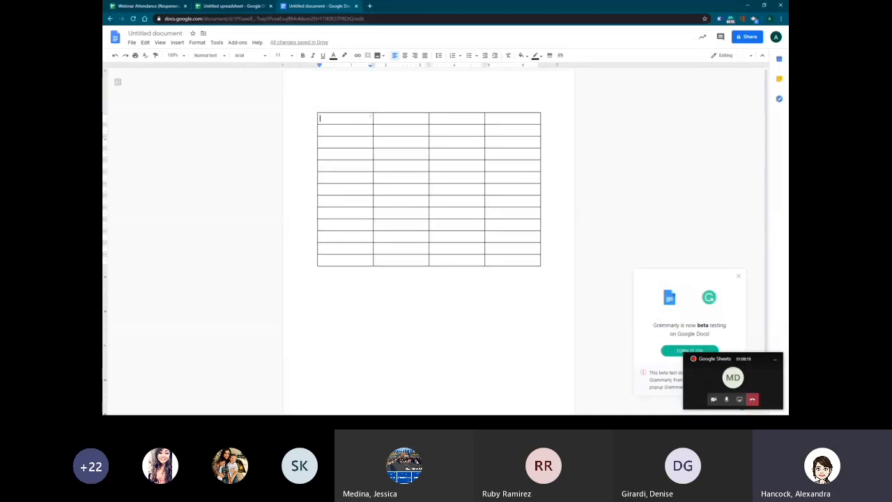
- Return to the Webinar Attendance (Responses) spreadsheet and open its print settings
{"action": "left_click", "coordinate": [159, 7]}
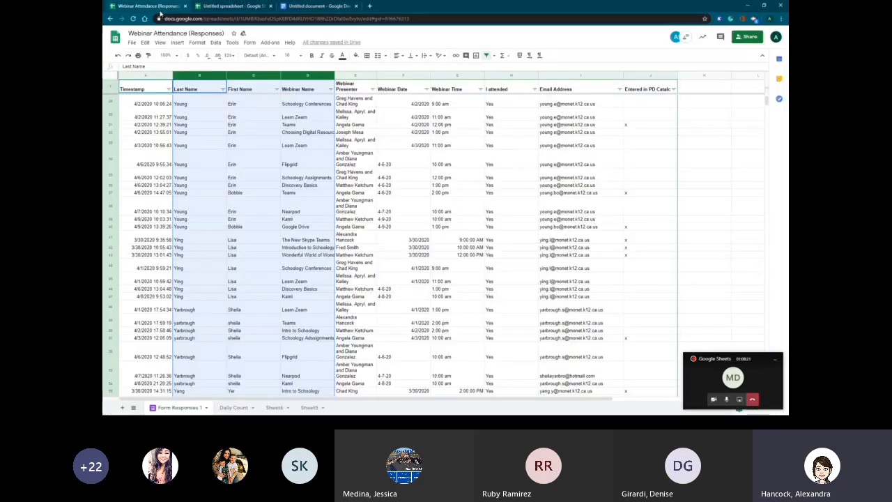
{"action": "left_click", "coordinate": [148, 102]}
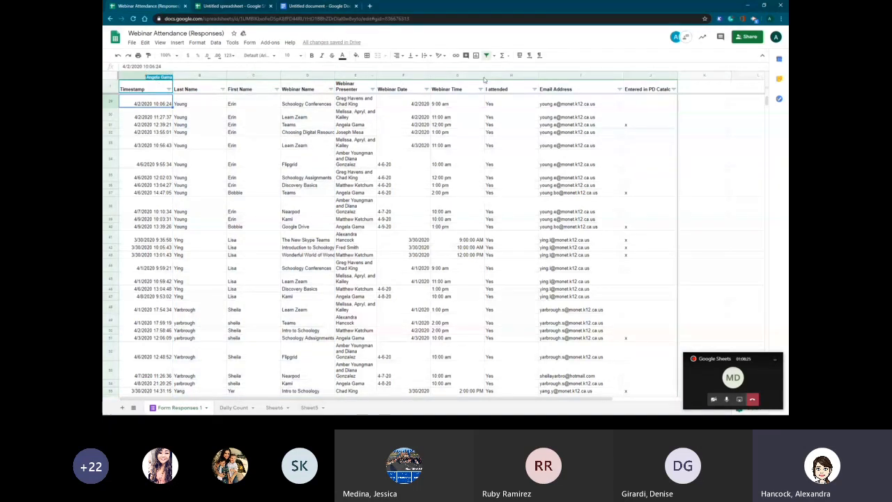
{"action": "left_click_drag", "start_coordinate": [343, 400], "coordinate": [176, 247]}
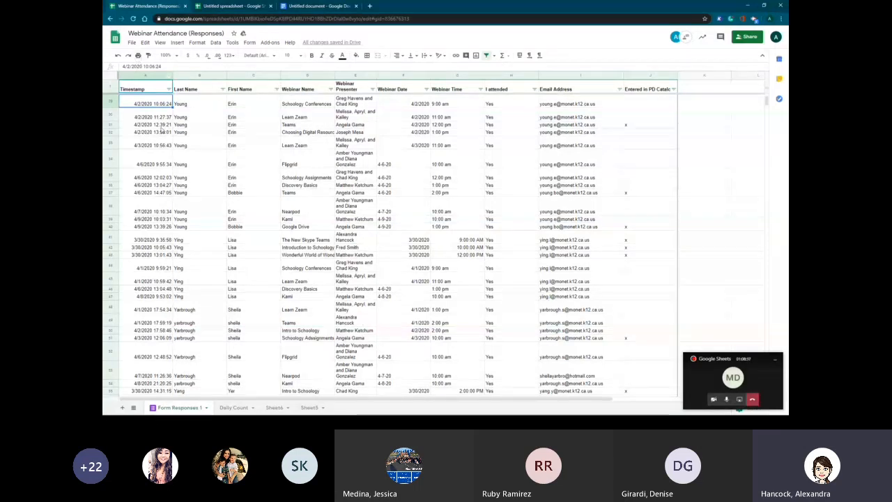
{"action": "left_click", "coordinate": [138, 55]}
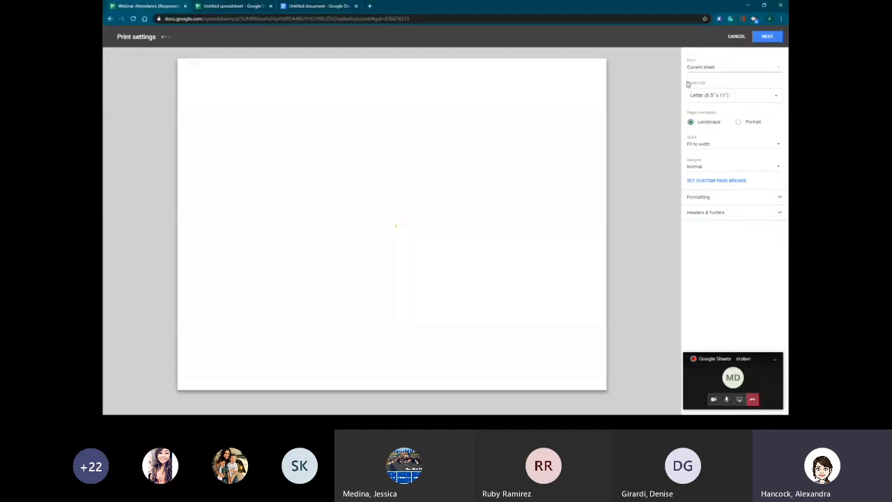
- Set the print scale to Normal (100%), try portrait orientation, and switch back to landscape
{"action": "left_click", "coordinate": [716, 146]}
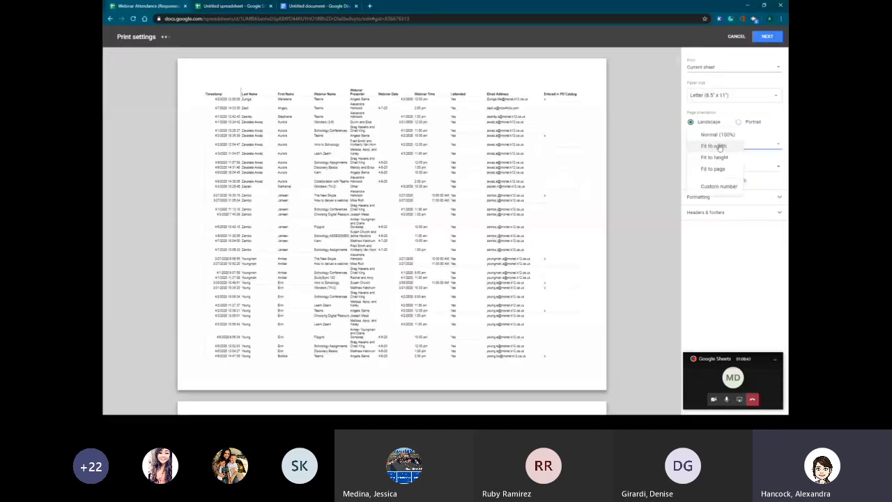
{"action": "left_click", "coordinate": [716, 136]}
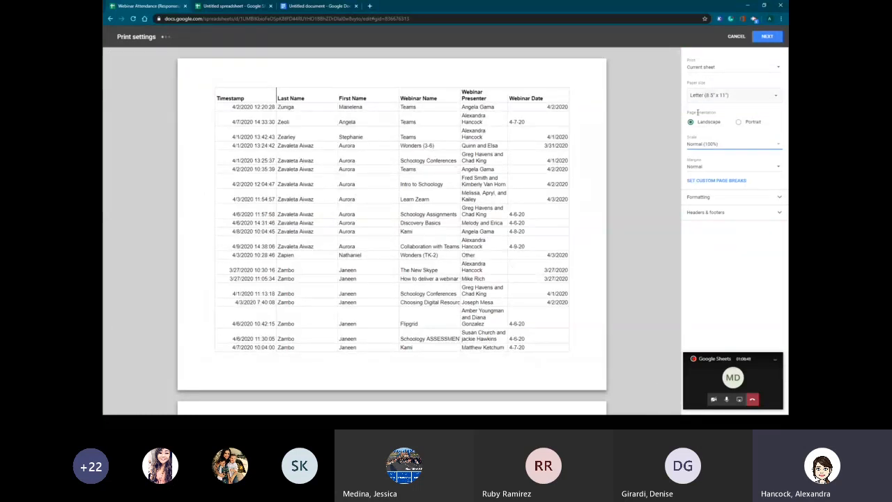
{"action": "left_click", "coordinate": [739, 122]}
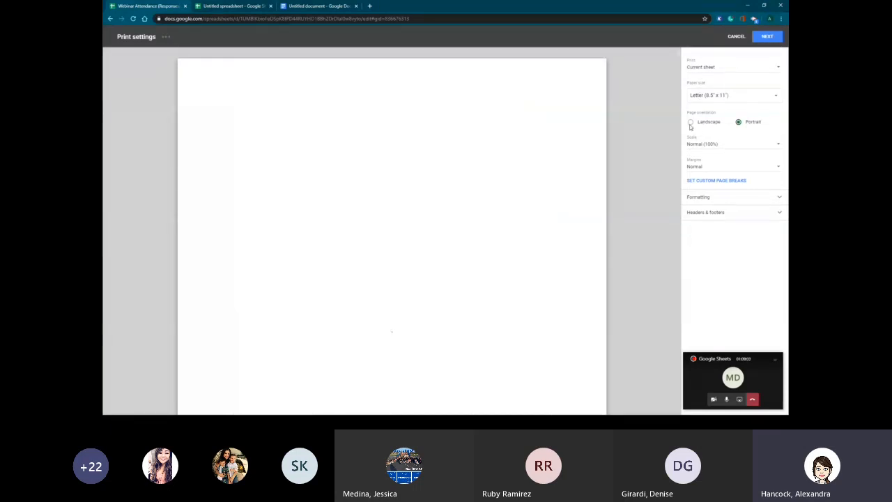
{"action": "left_click", "coordinate": [690, 122]}
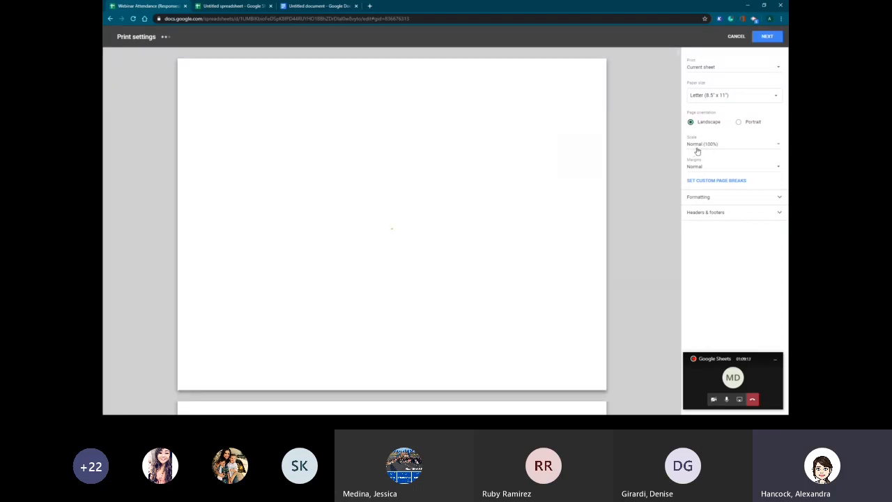
- Set the print scale to Fit to width and the margins to Narrow
{"action": "left_click", "coordinate": [698, 144]}
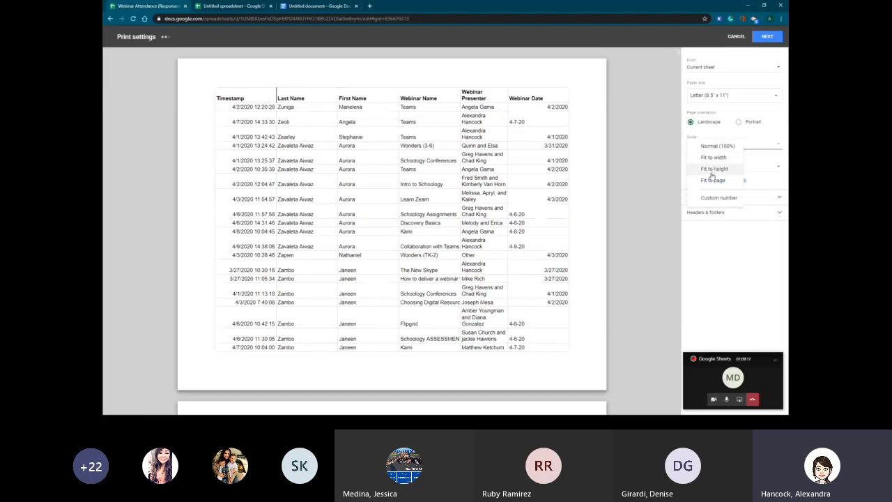
{"action": "left_click", "coordinate": [709, 158]}
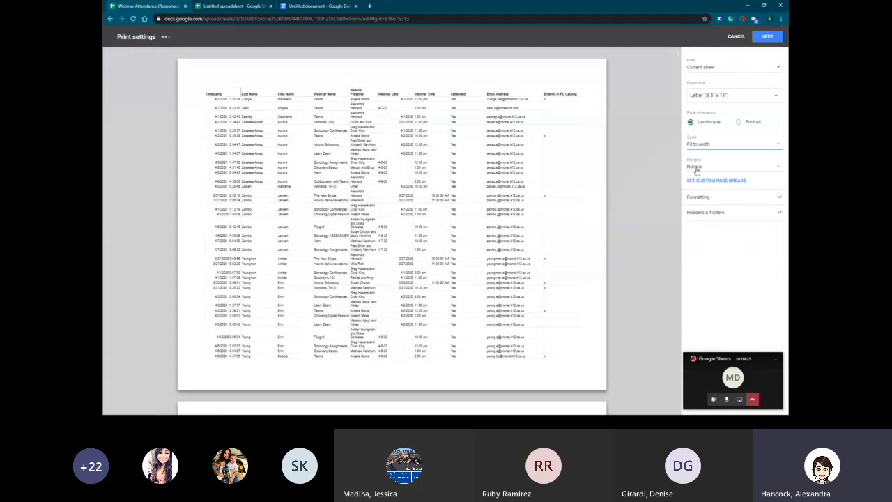
{"action": "left_click", "coordinate": [695, 169]}
{"action": "left_click", "coordinate": [709, 183]}
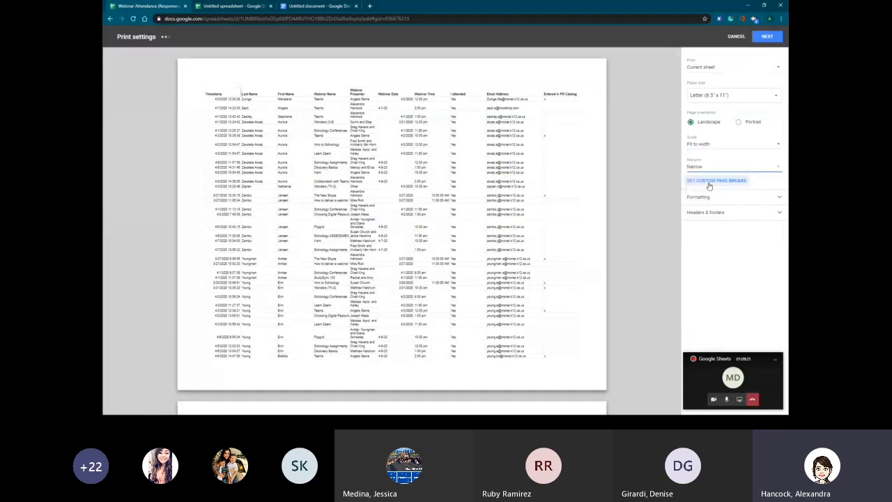